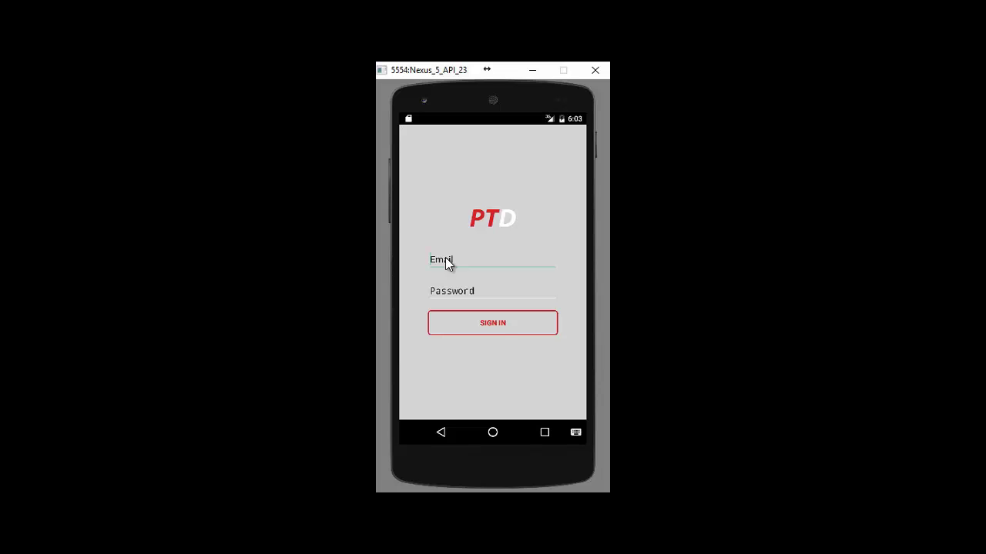
Sign in as the trainer and open Program 1 of the client called Video Client
left_click(497, 324)
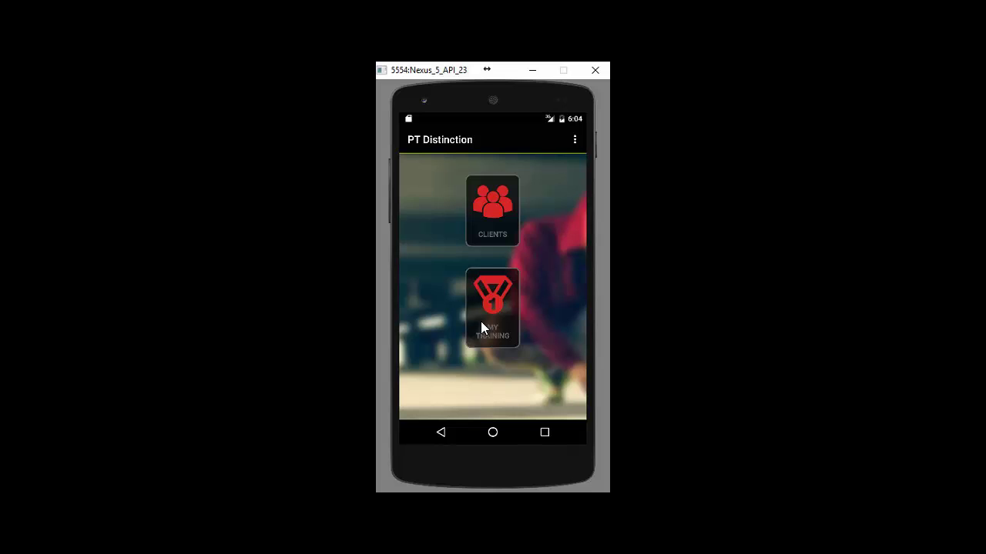
left_click(495, 208)
left_click_drag(521, 381, 518, 353)
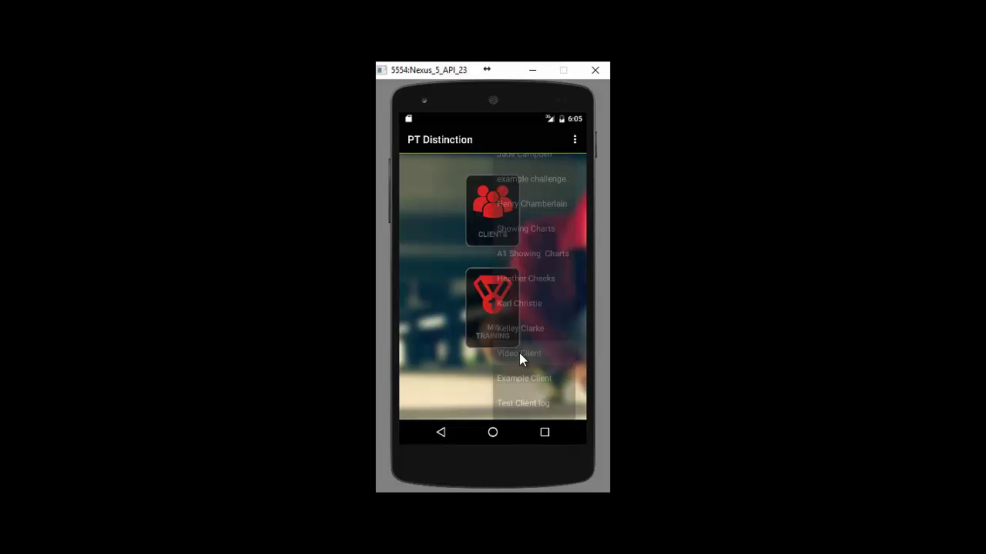
left_click(521, 348)
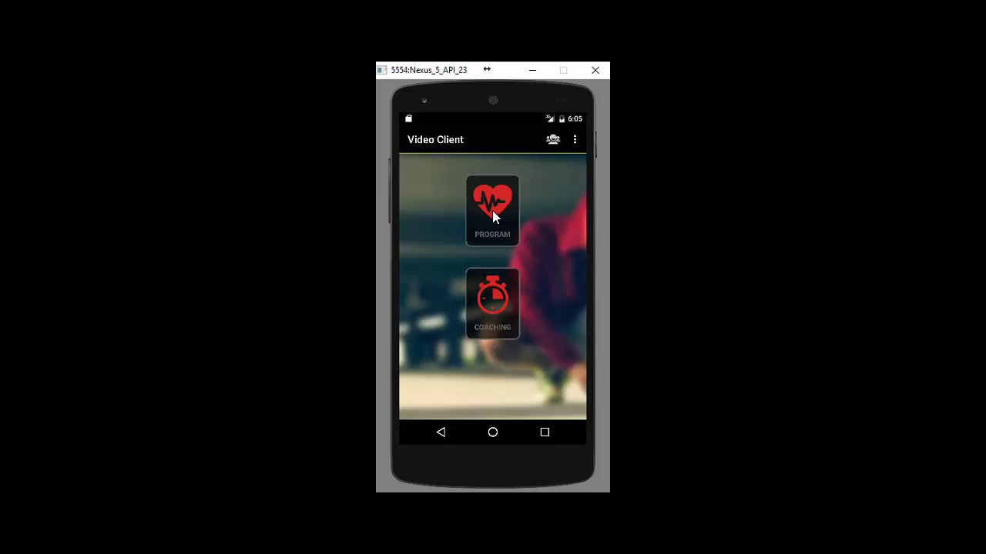
left_click_drag(492, 210, 492, 210)
left_click(524, 189)
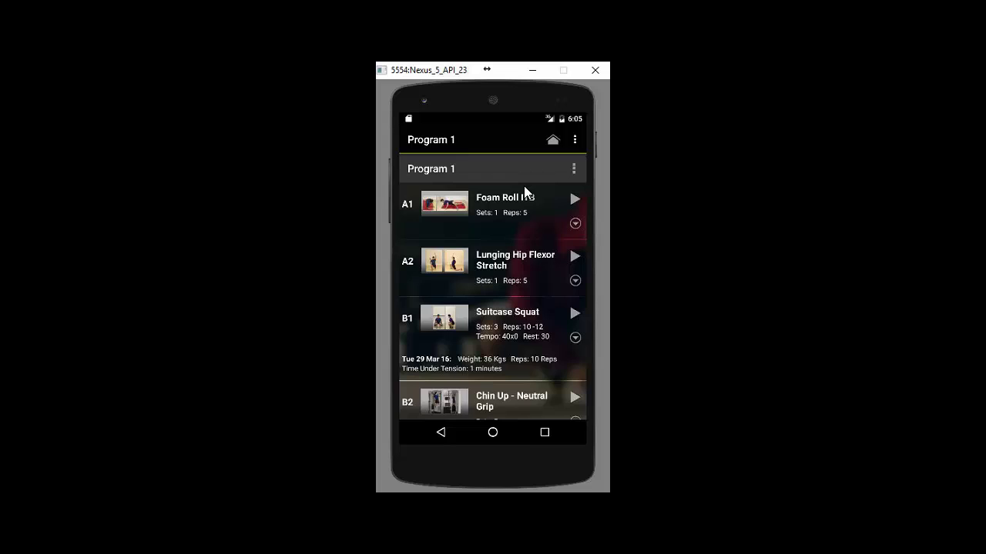
View the attachments of Program 1 and the instructions for the Foam Roll ITB exercise, and return to the exercise list
left_click(573, 168)
left_click(574, 140)
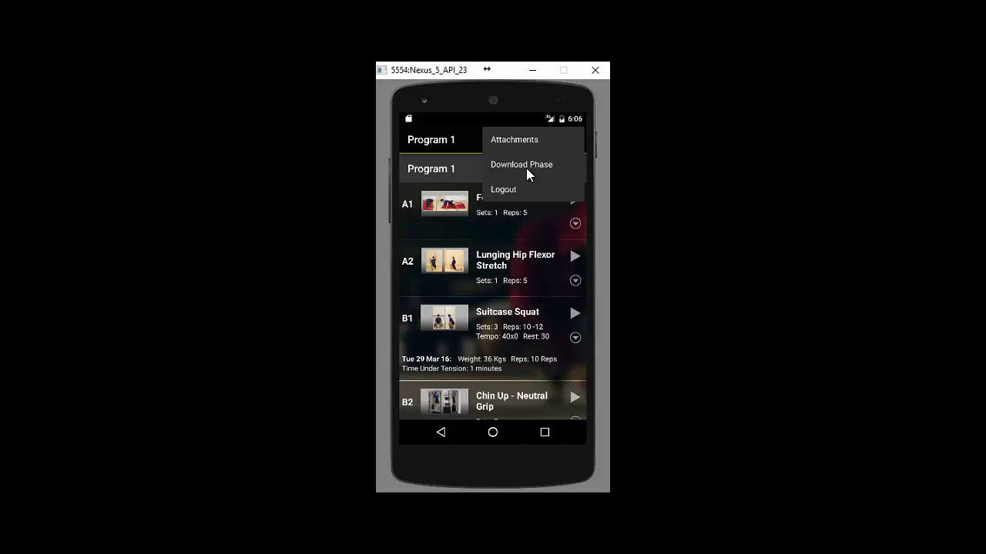
left_click(522, 142)
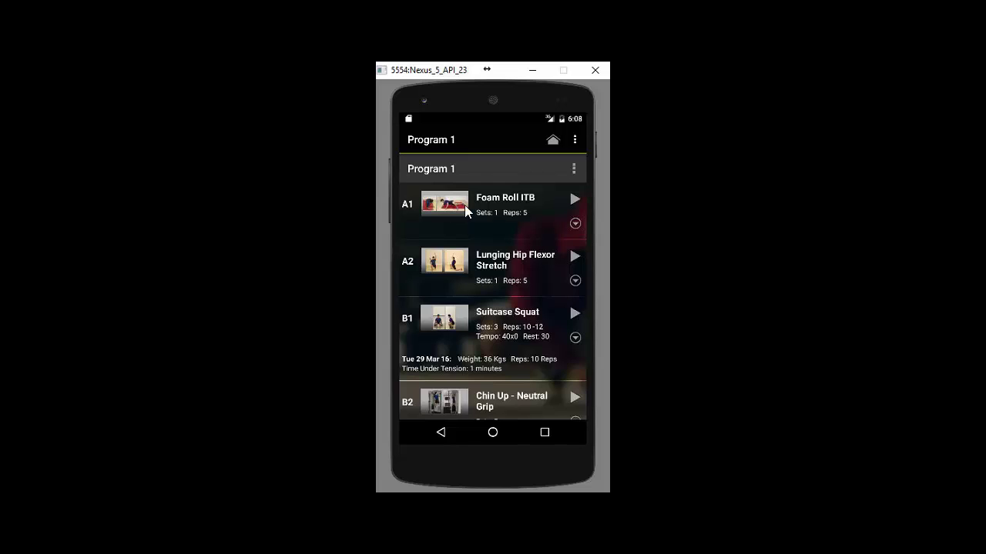
left_click(574, 201)
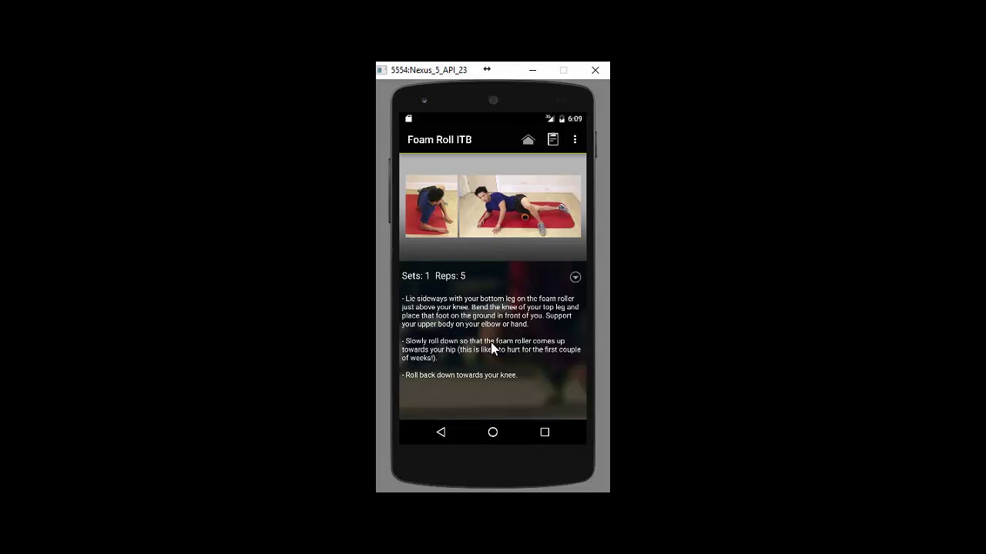
left_click(553, 140)
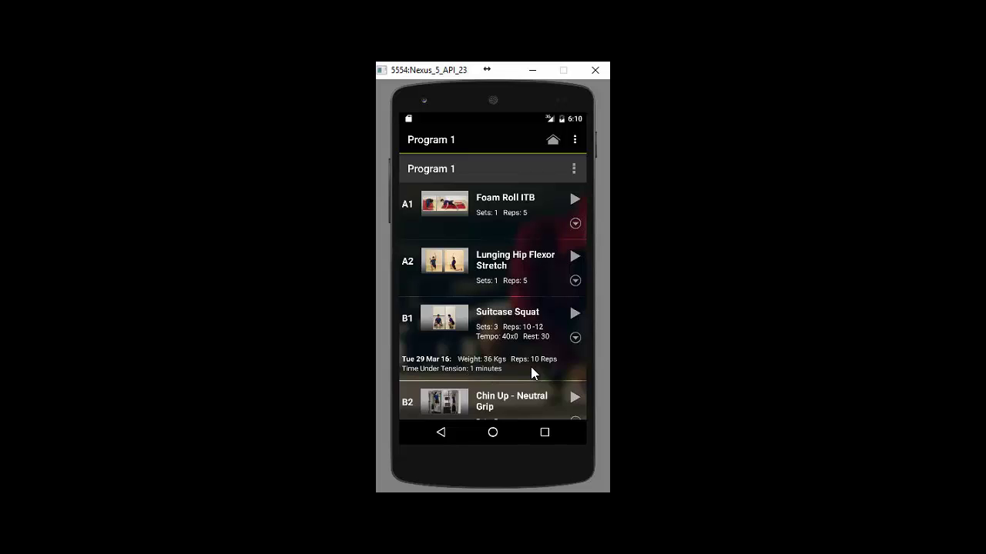
Record a weight of 38 kg for today's Suitcase Squat and save the record
left_click(574, 339)
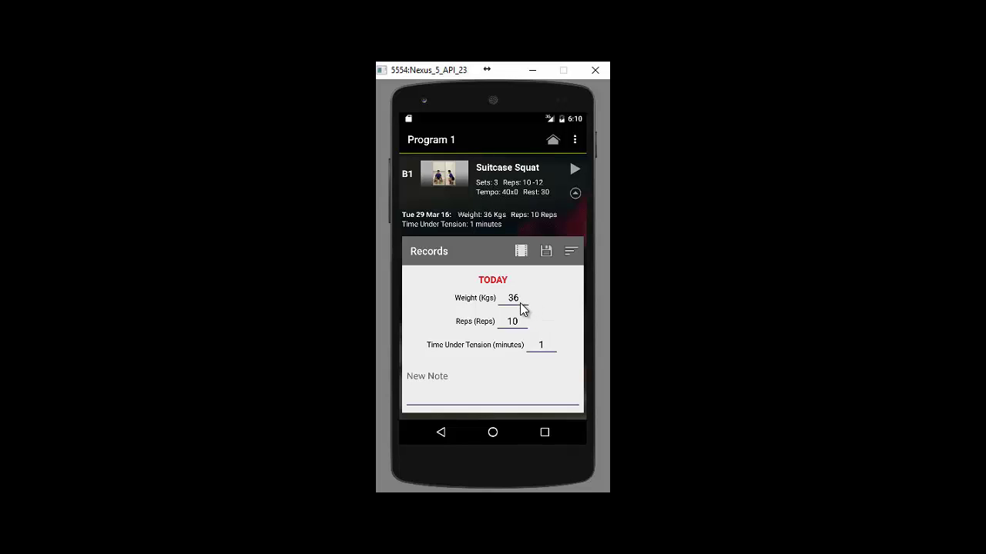
left_click(520, 303)
left_click(546, 252)
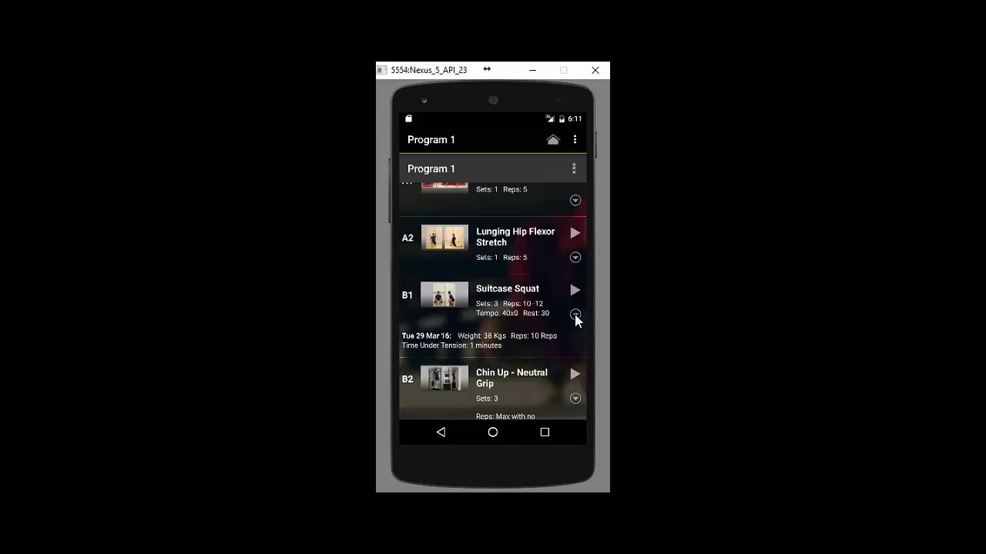
Review the Suitcase Squat's chart, notes and past records, and return through the program's exercise list to the client's home screen
left_click(574, 315)
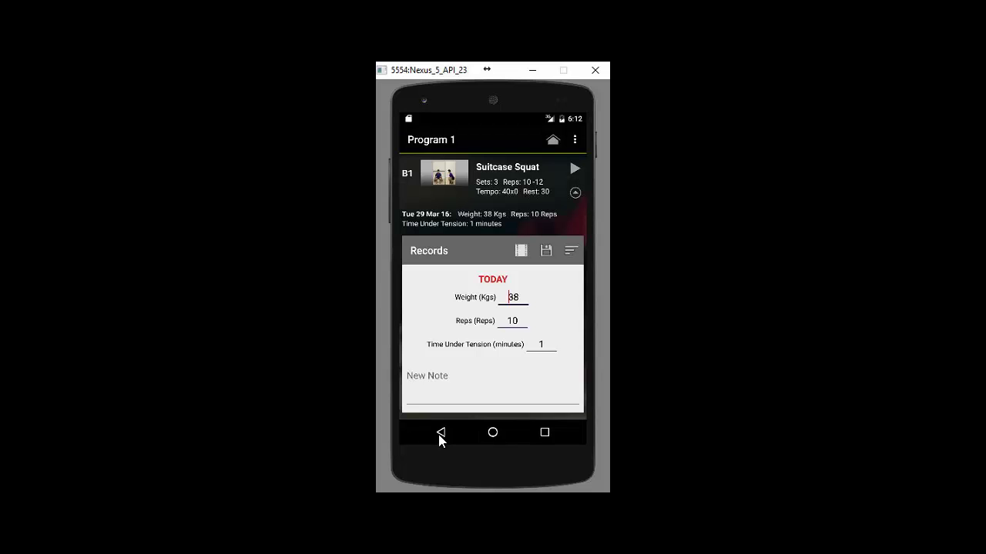
left_click(570, 251)
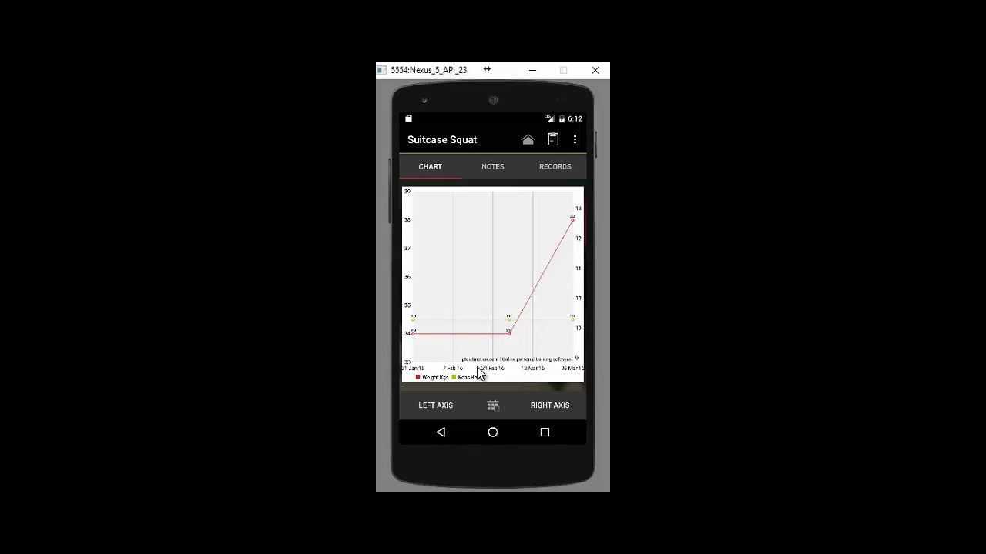
left_click(494, 166)
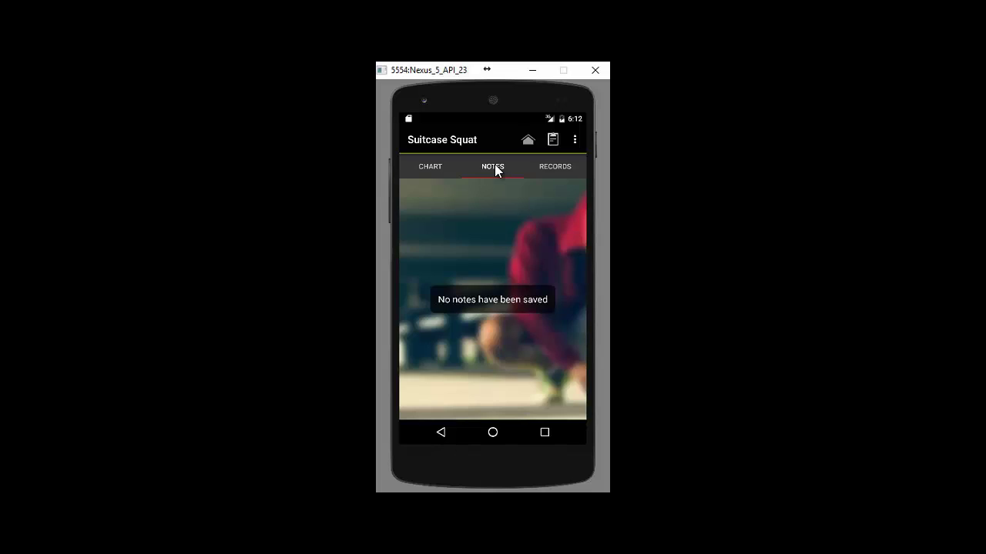
left_click(549, 172)
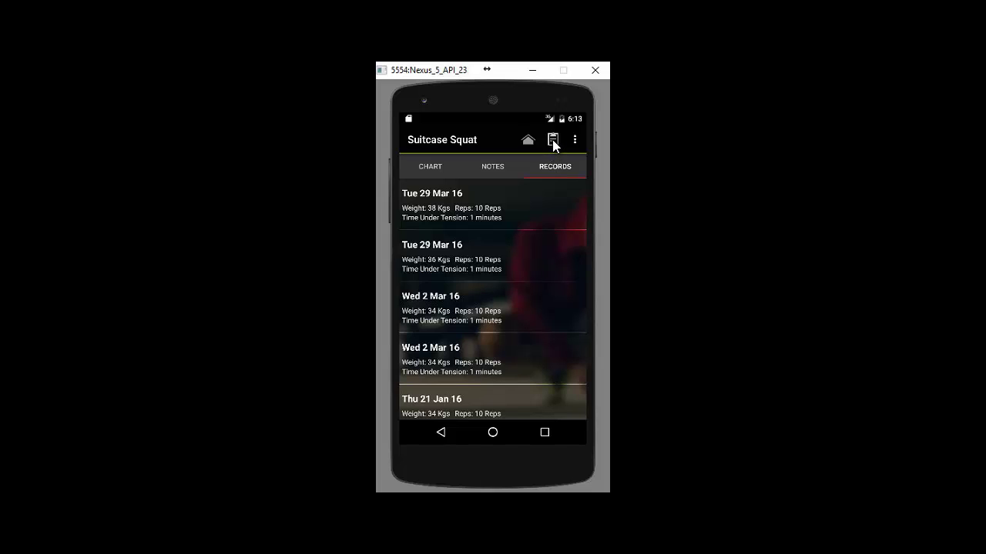
left_click(552, 139)
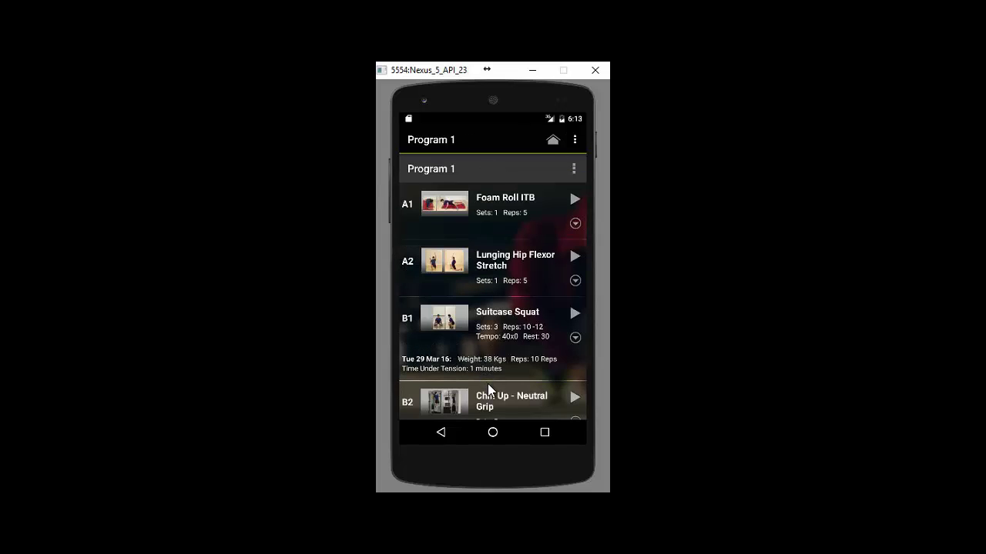
left_click_drag(491, 336, 505, 237)
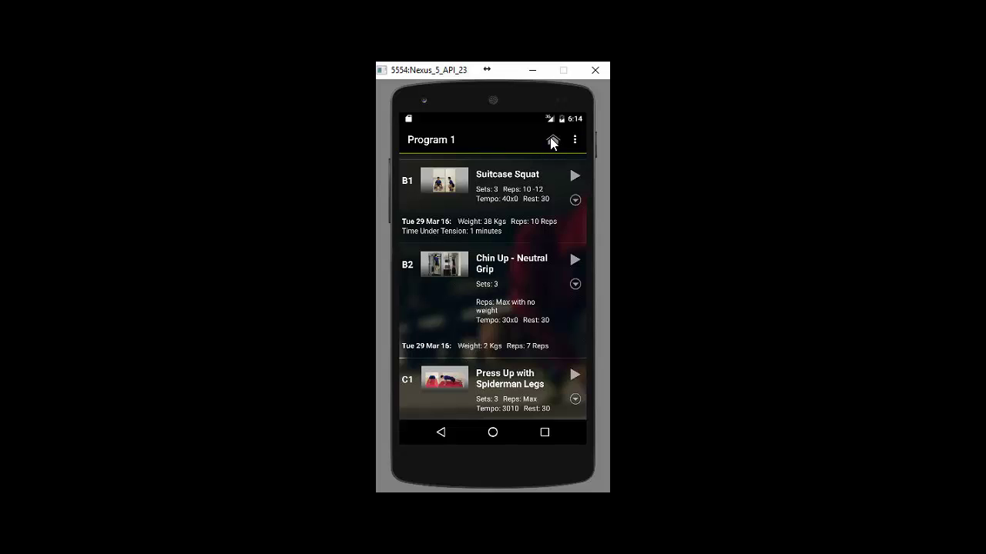
left_click(551, 141)
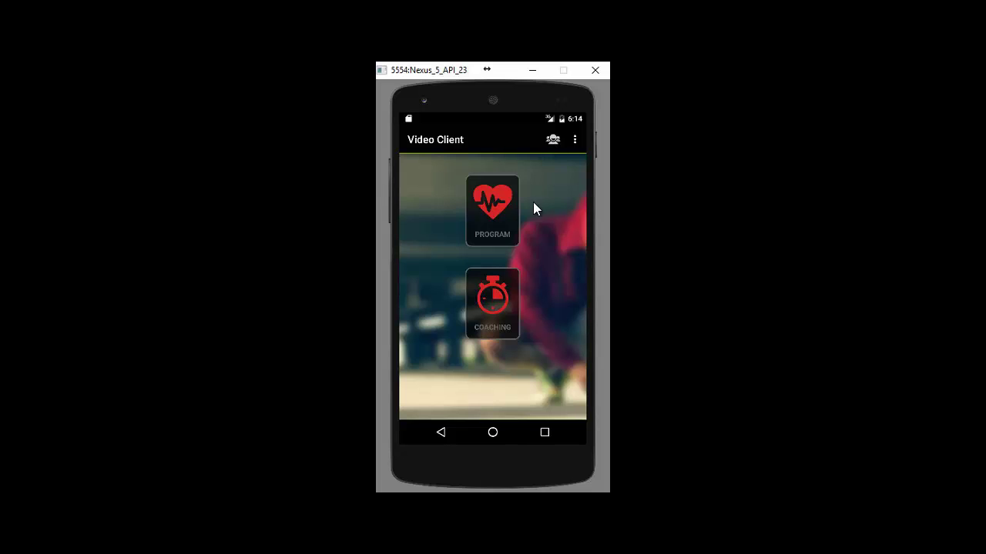
Examine the client's food diary for Tue 29 Mar, from the meals down to the drinks and today's training, and leave it
left_click(490, 303)
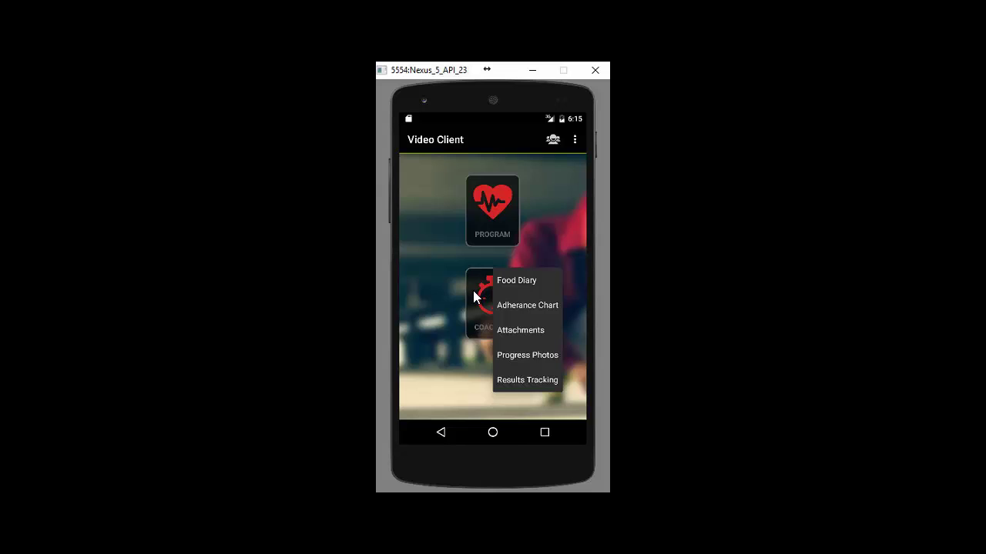
left_click(512, 283)
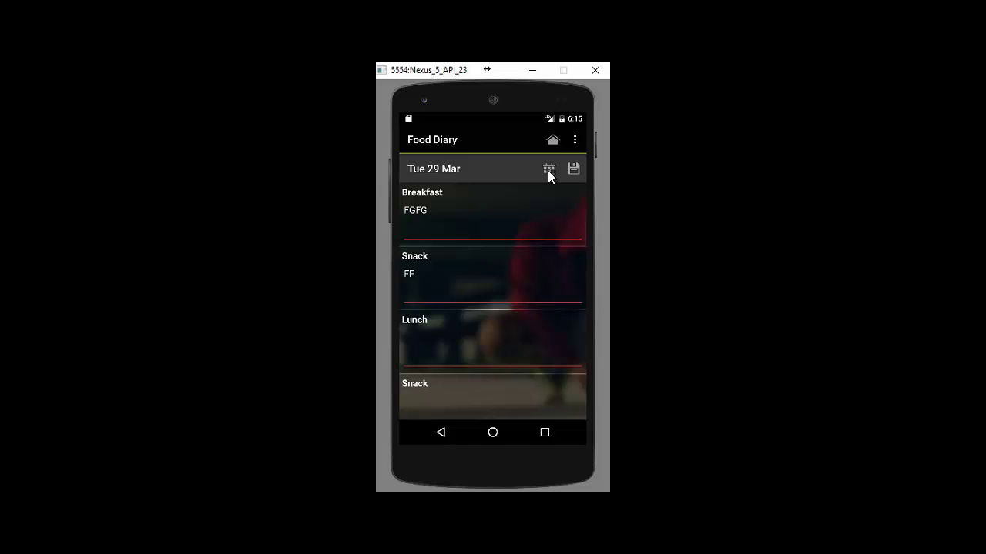
left_click(548, 171)
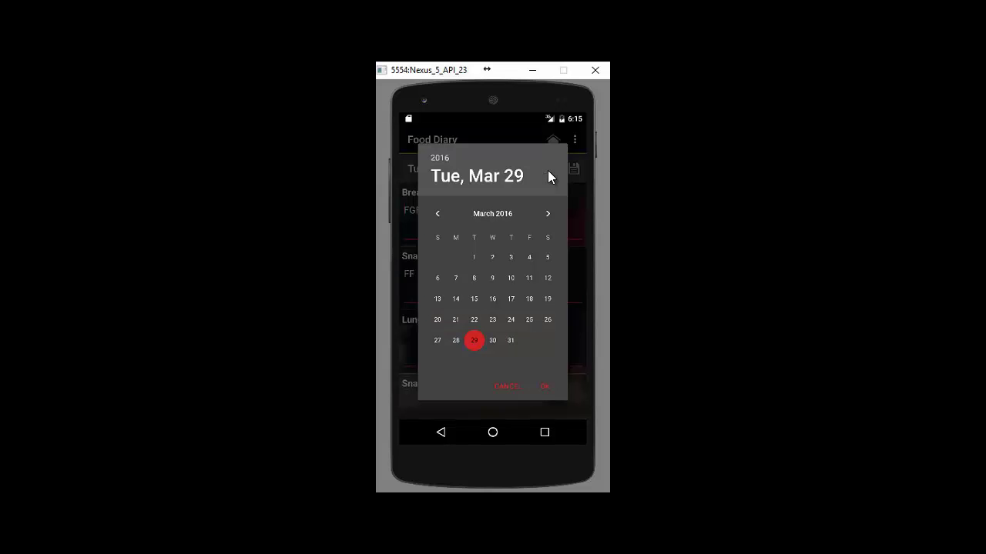
left_click(545, 384)
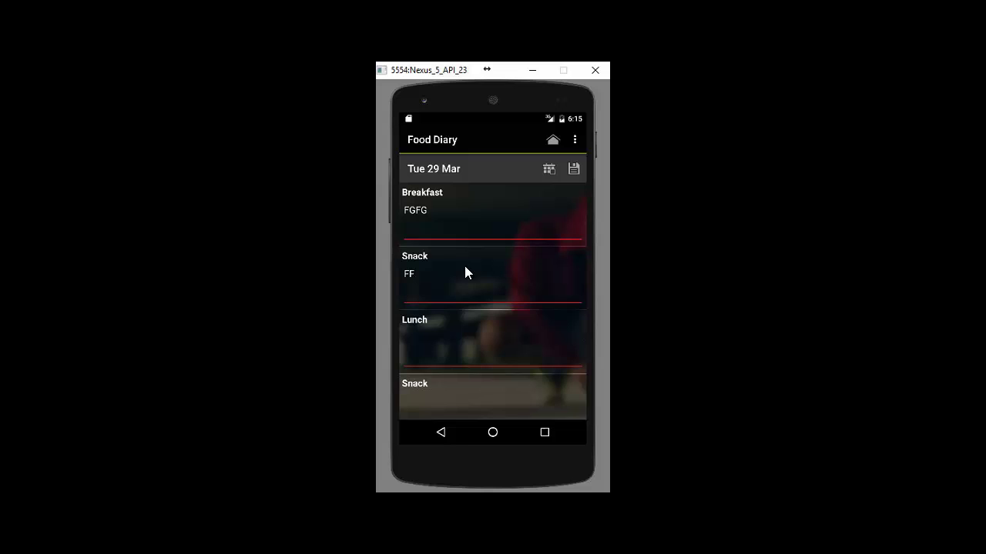
left_click_drag(493, 267, 492, 228)
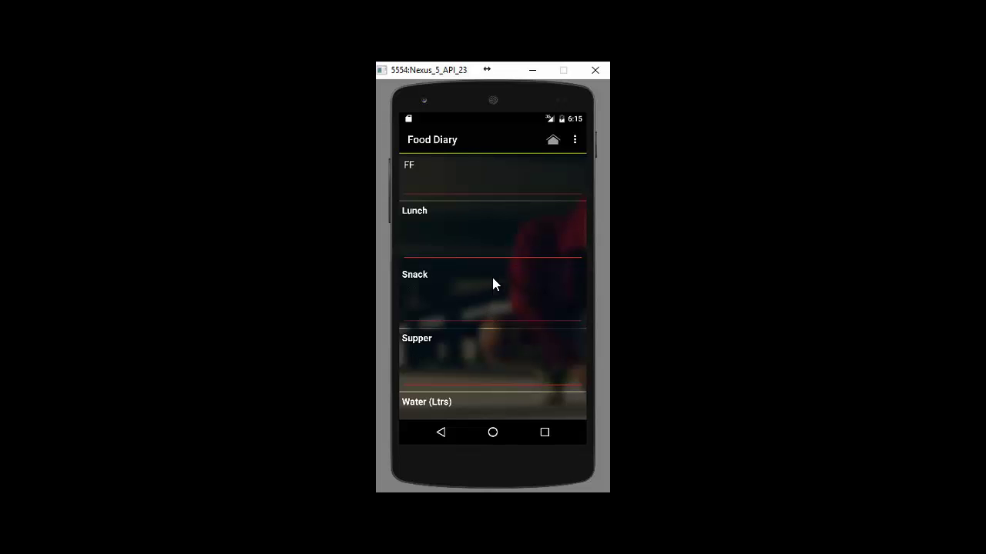
scroll(497, 331, "down", 2)
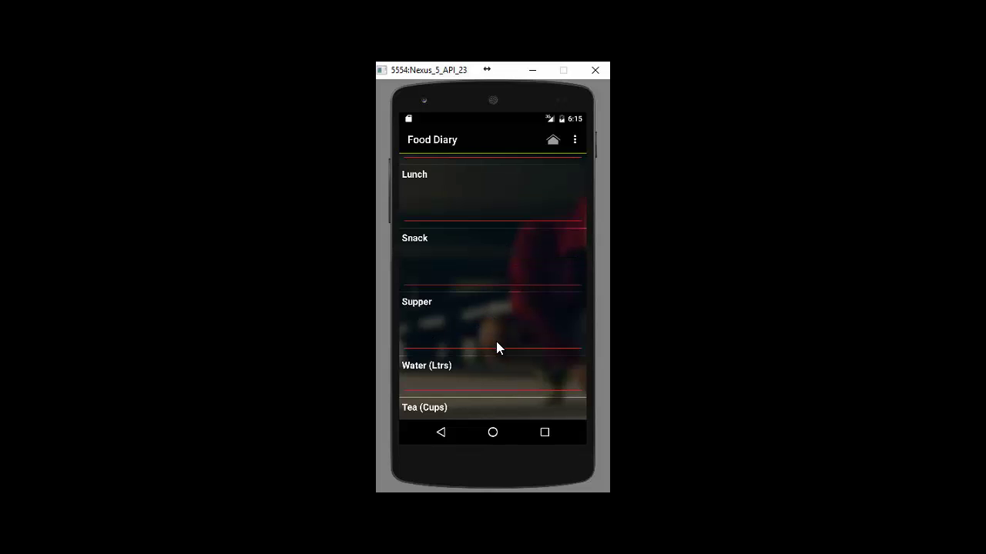
left_click_drag(504, 302, 509, 239)
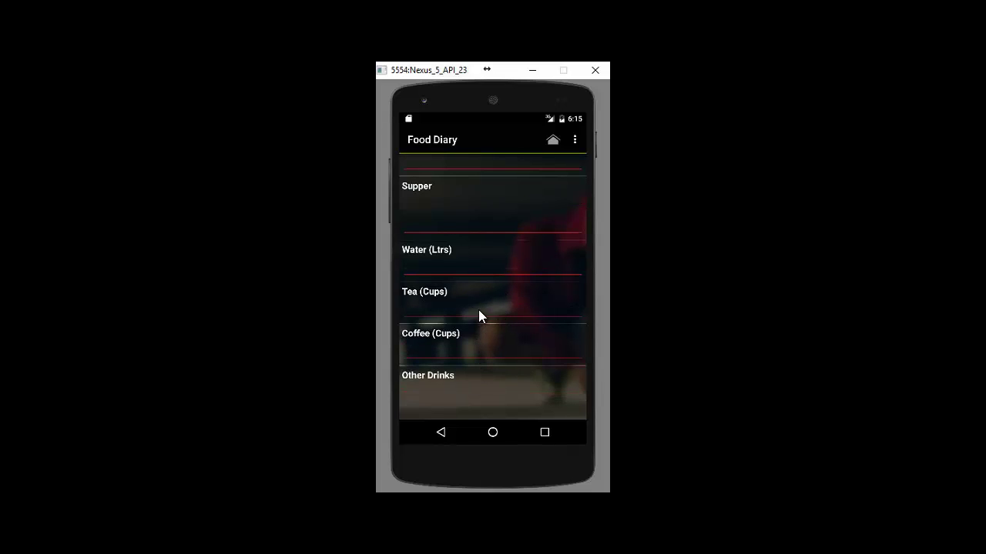
left_click_drag(478, 310, 480, 281)
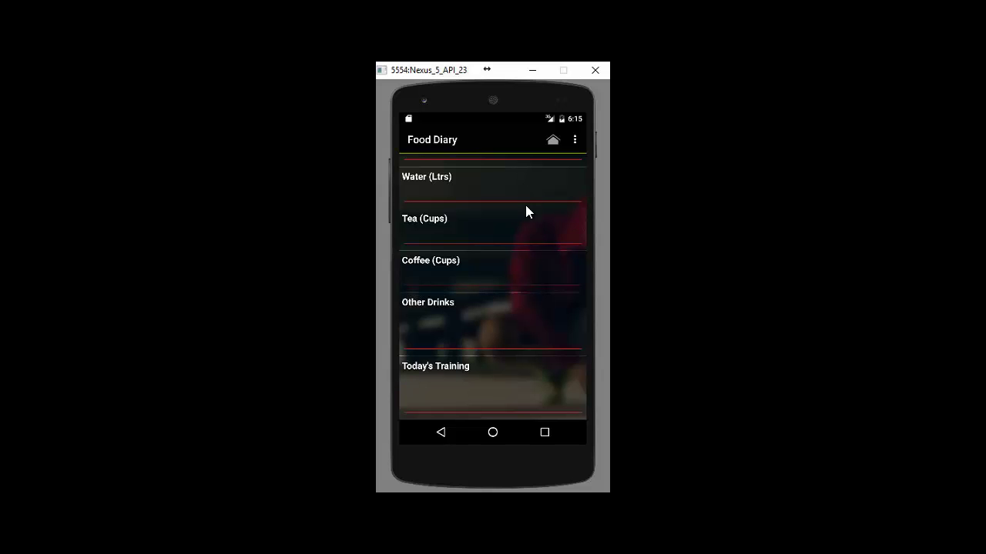
scroll(529, 261, "up", 3)
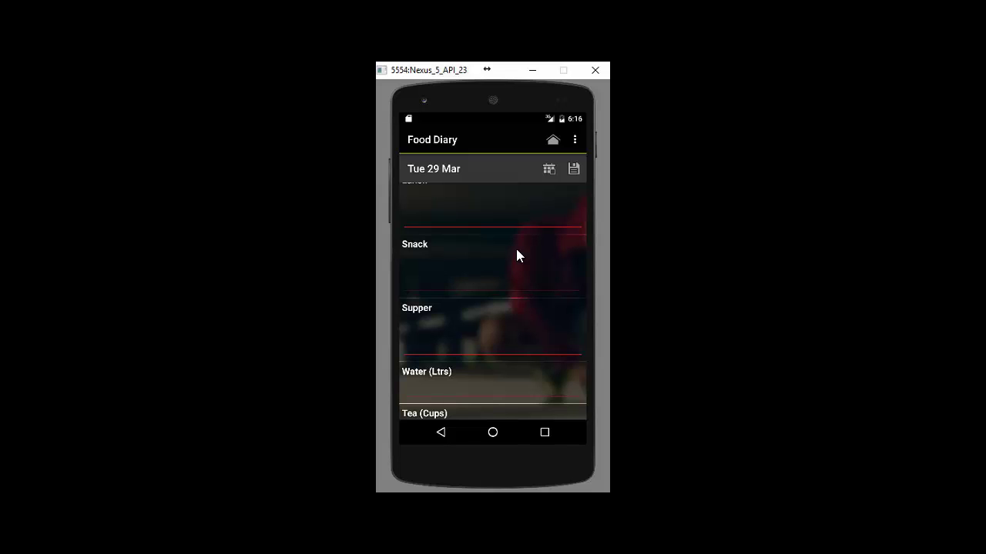
left_click(439, 433)
In the client's adherence chart for Tue 29 Mar, set Meal 1 to Non Complaint (*) and Meal 2 to Compliant (X), and leave the chart
left_click(492, 316)
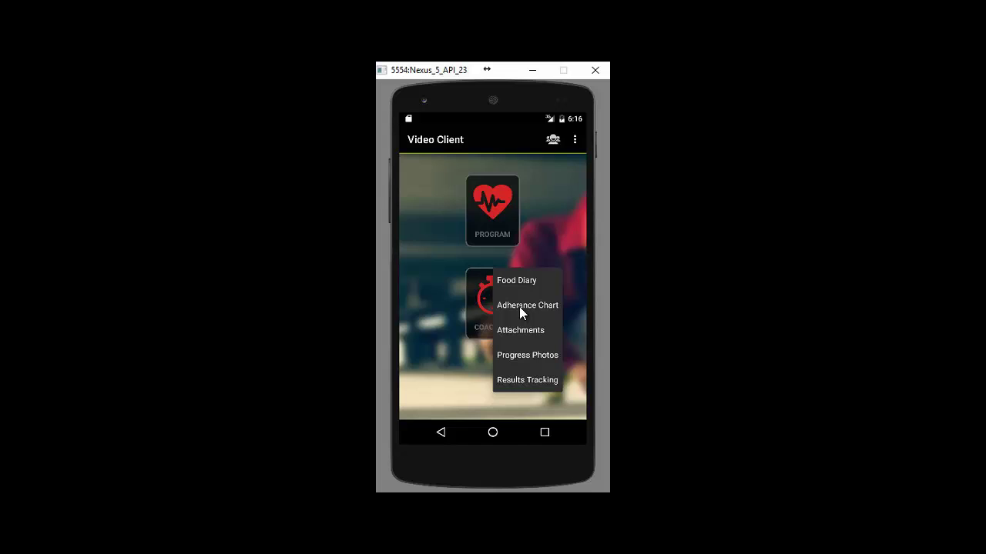
left_click(519, 306)
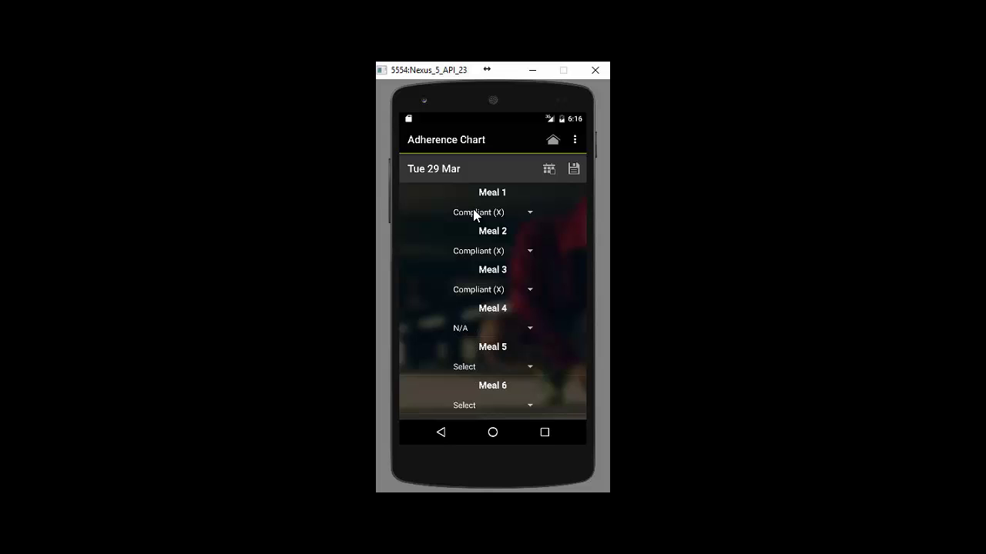
left_click(529, 214)
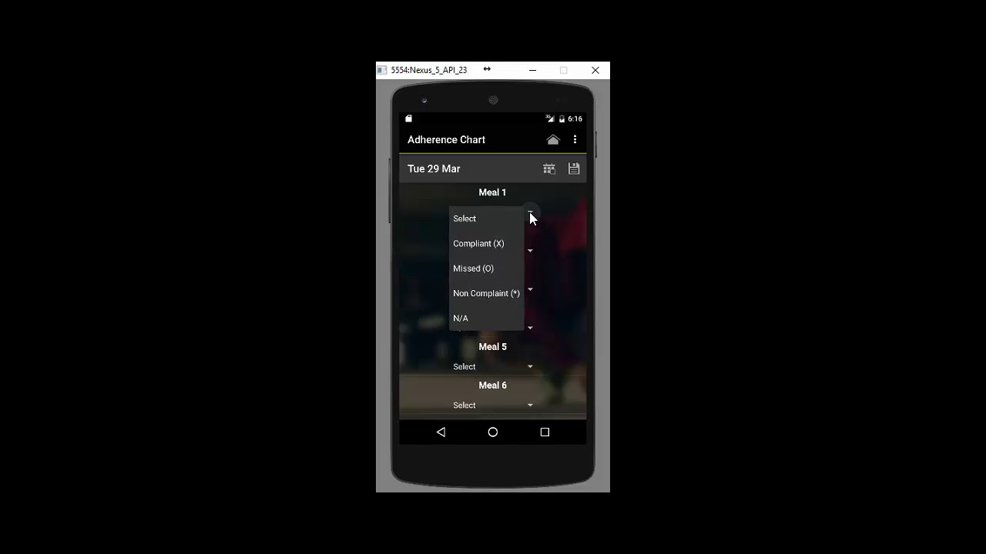
left_click(482, 293)
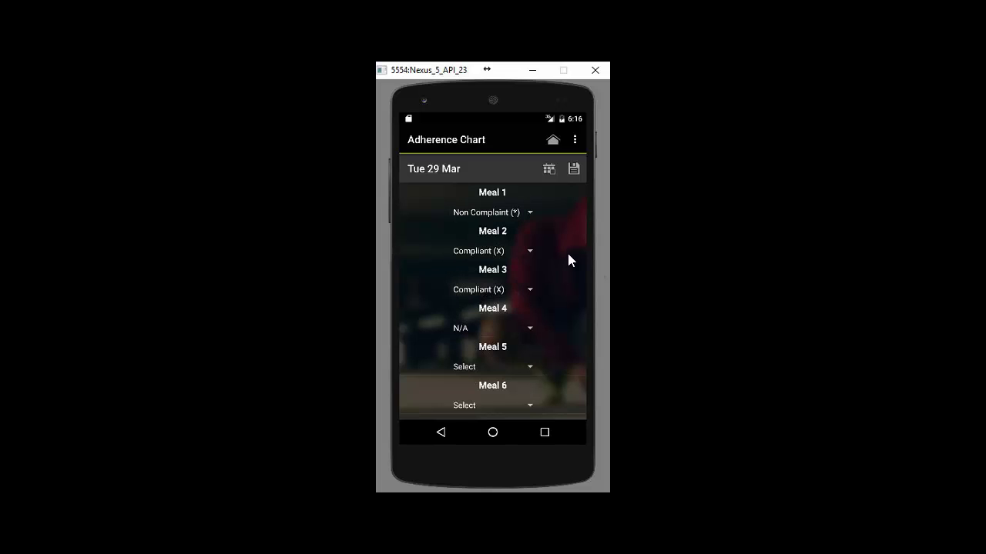
left_click(528, 251)
left_click(476, 282)
left_click_drag(542, 271, 542, 243)
left_click_drag(545, 279, 549, 322)
left_click(440, 432)
View the list of the client's coaching attachments and close it
left_click(492, 303)
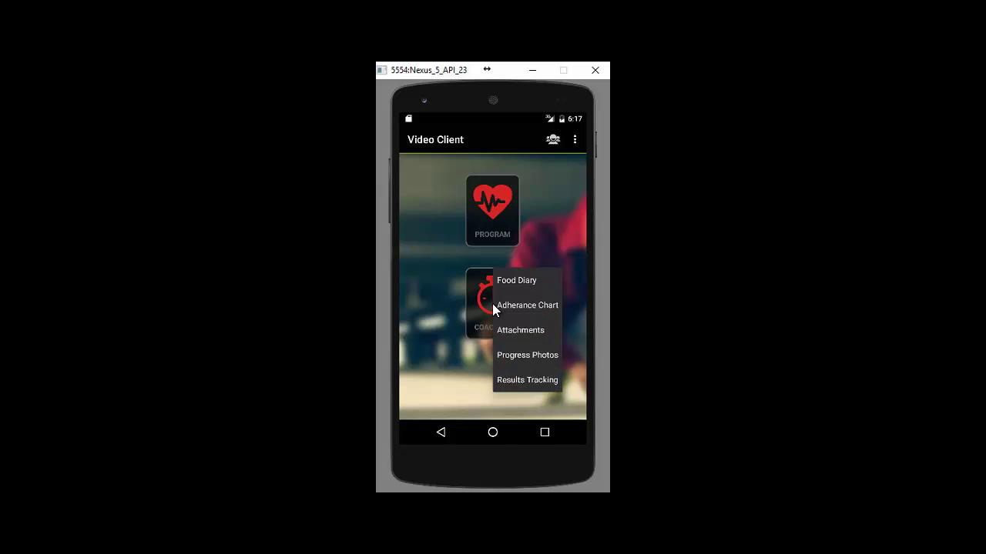
left_click(527, 332)
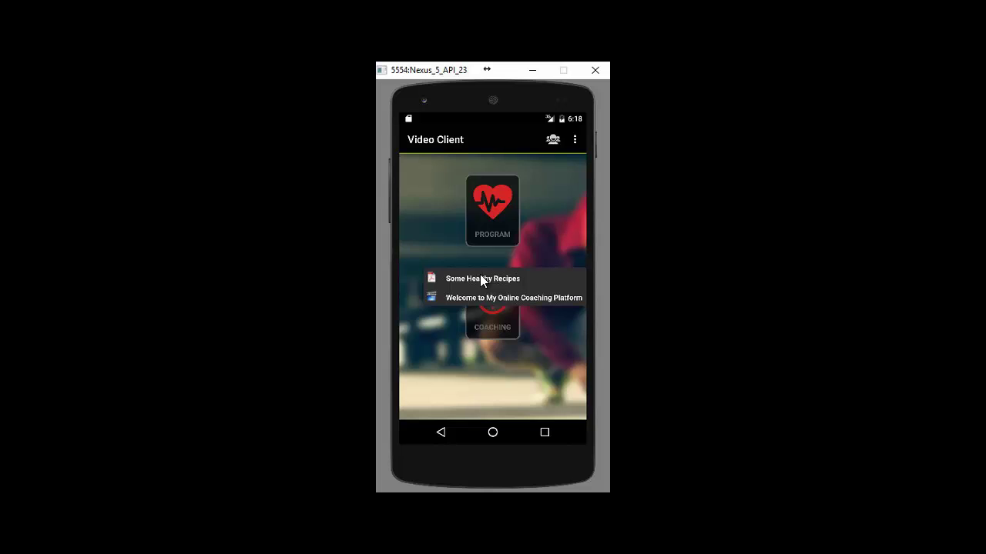
left_click(499, 317)
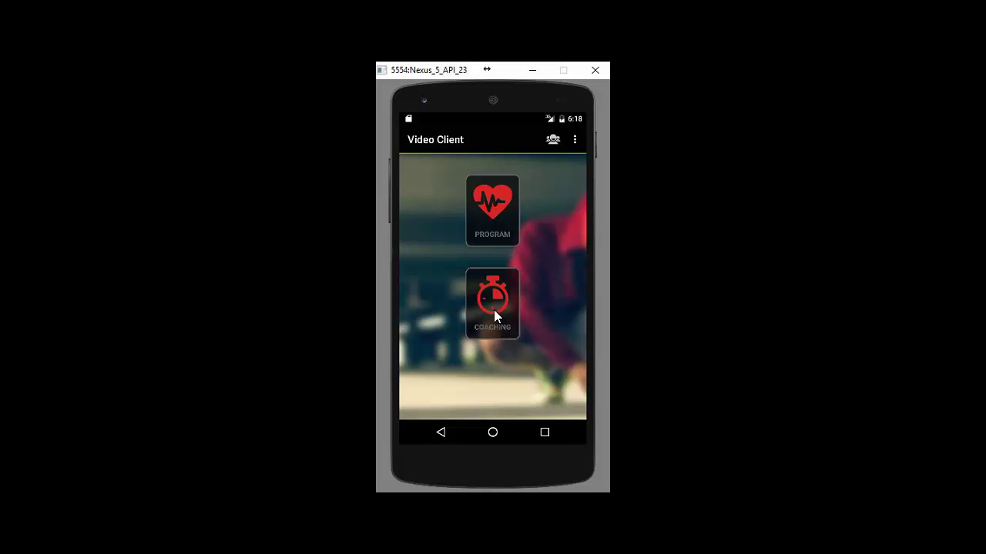
Open the client's progress photos from the coaching options
left_click(493, 310)
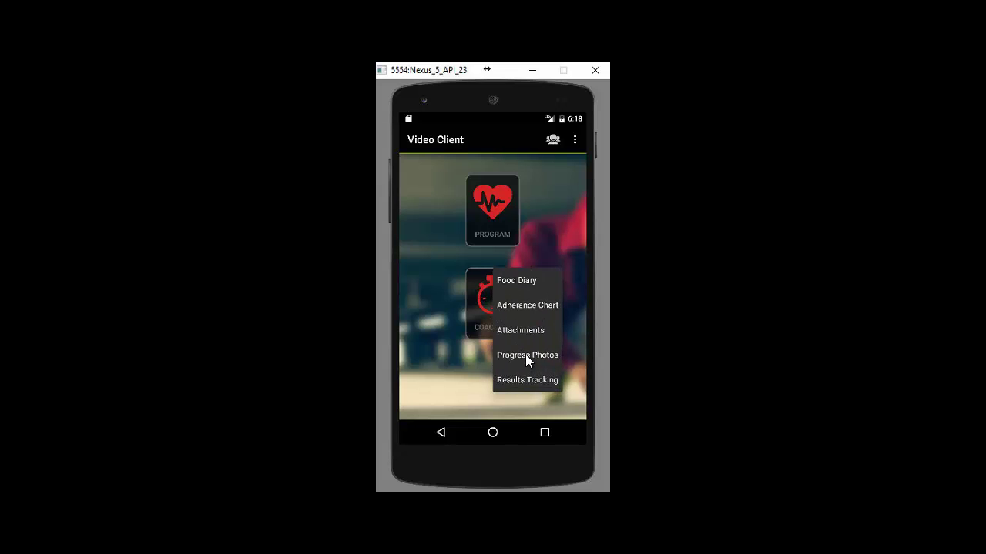
left_click(526, 356)
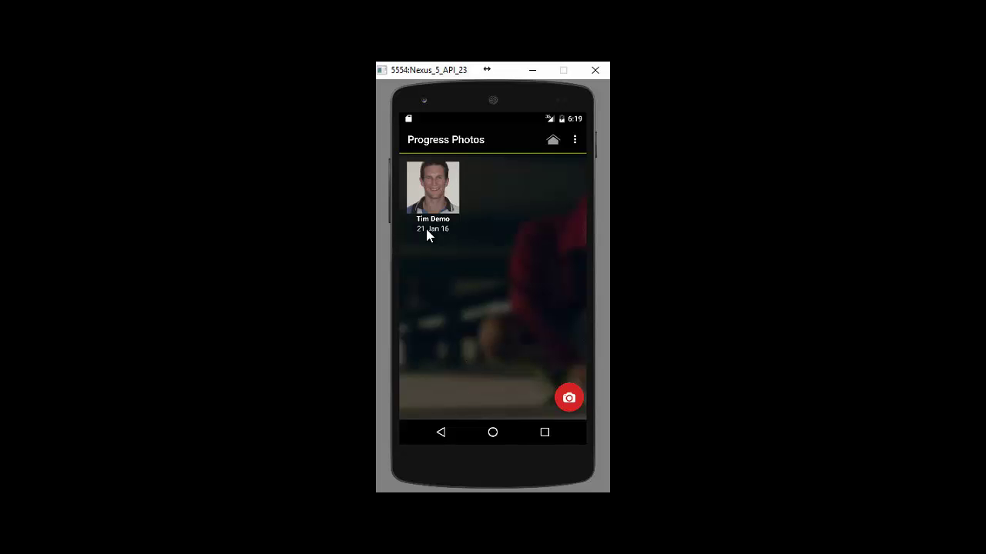
Leave the progress photos and expand the Body Fat Percentage entry in the client's Results Tracking
left_click(440, 432)
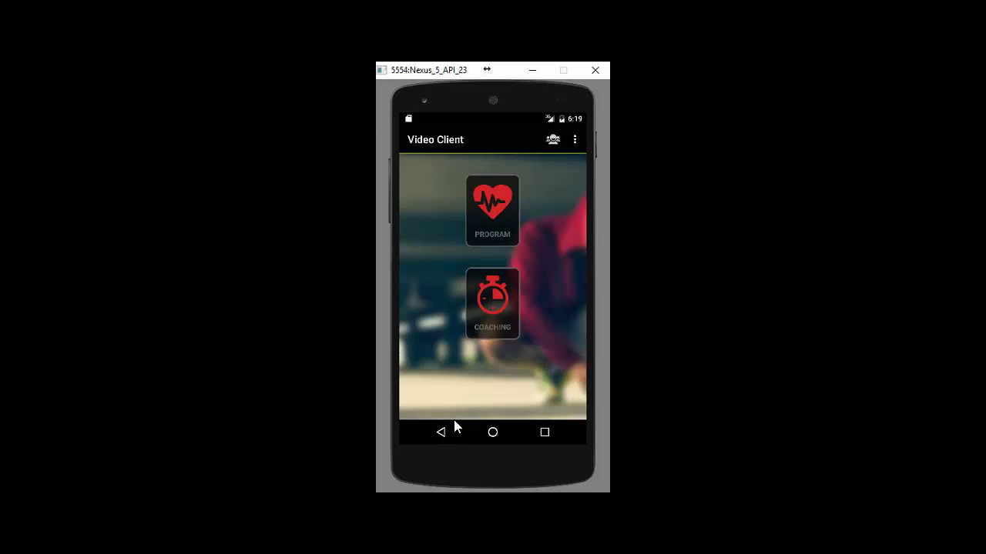
left_click(494, 313)
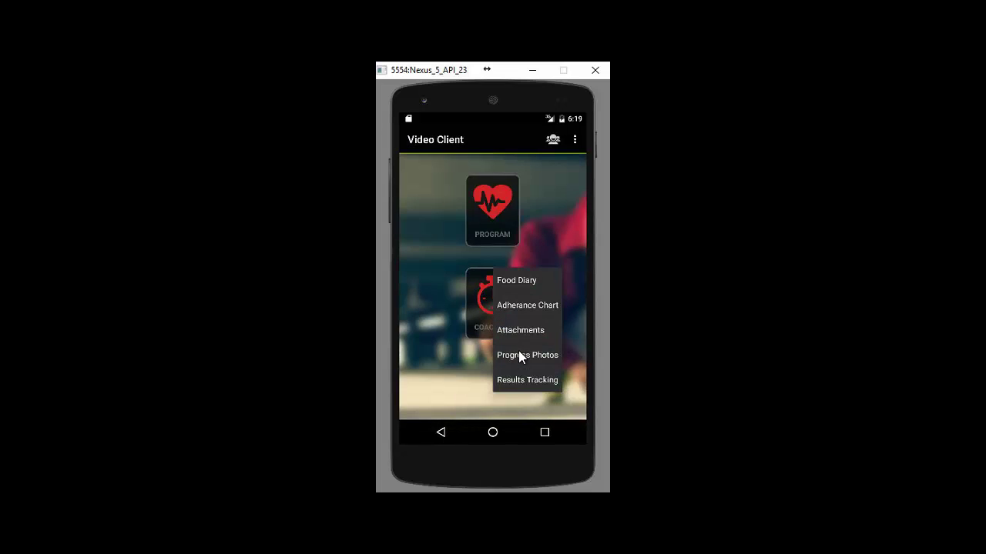
left_click(526, 380)
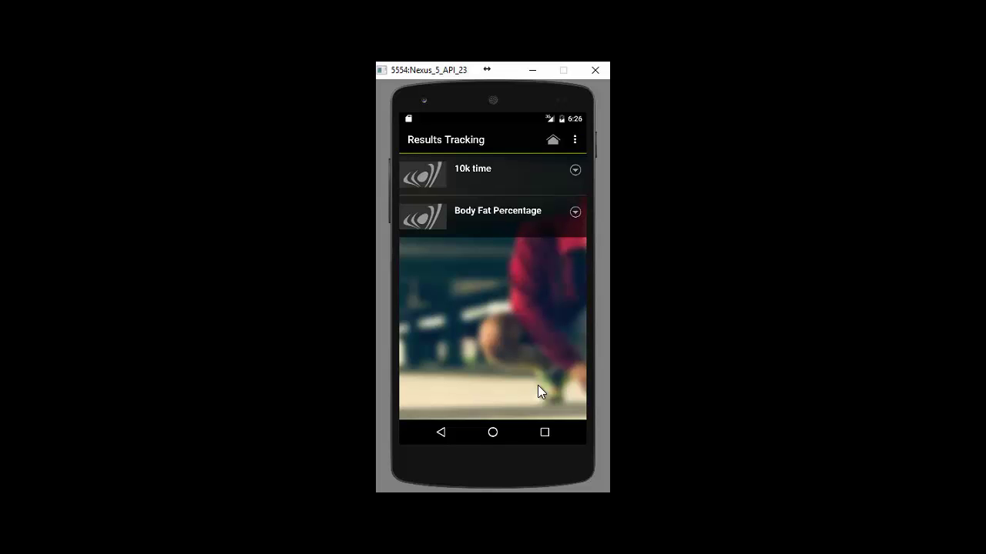
left_click(575, 213)
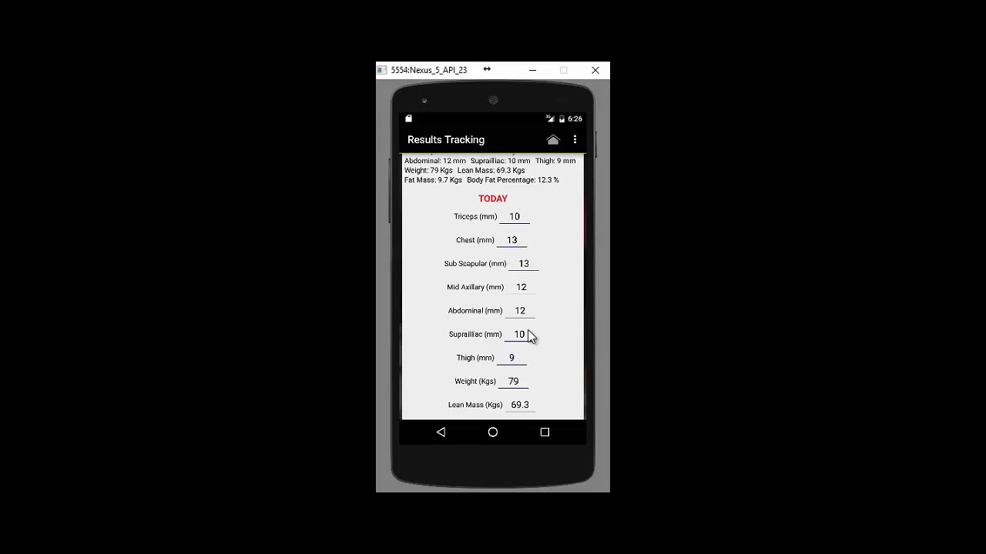
Set today's Suprailliac measurement to 18 mm and review the Body Fat Percentage fields down to the new note
left_click(527, 343)
key("BackSpace")
type("8")
left_click_drag(546, 270, 559, 236)
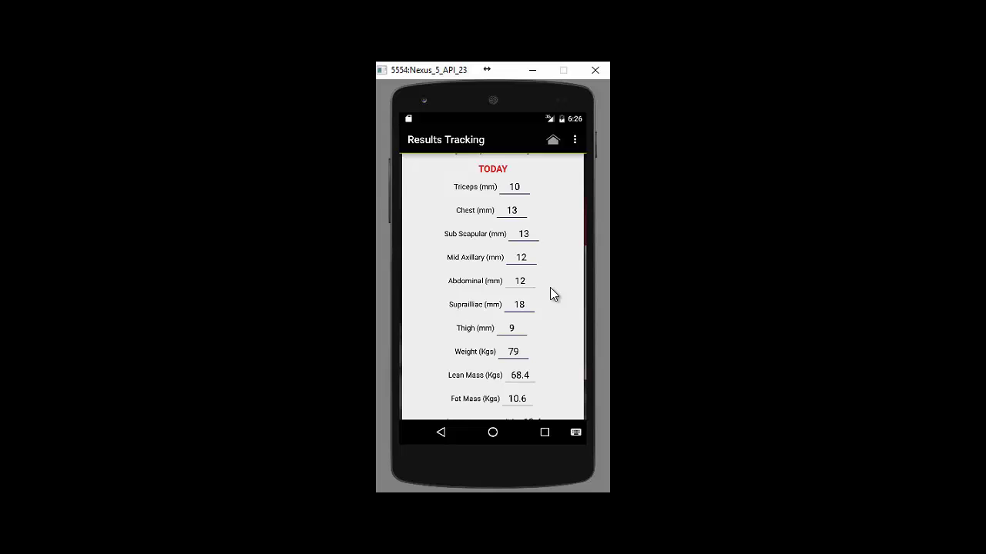
scroll(550, 264, "down", 2)
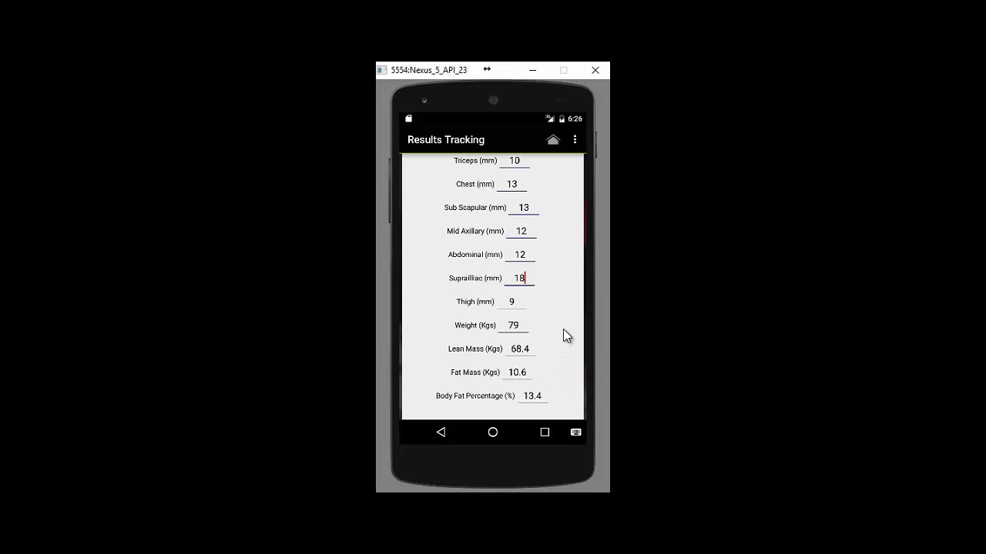
scroll(563, 331, "down", 1)
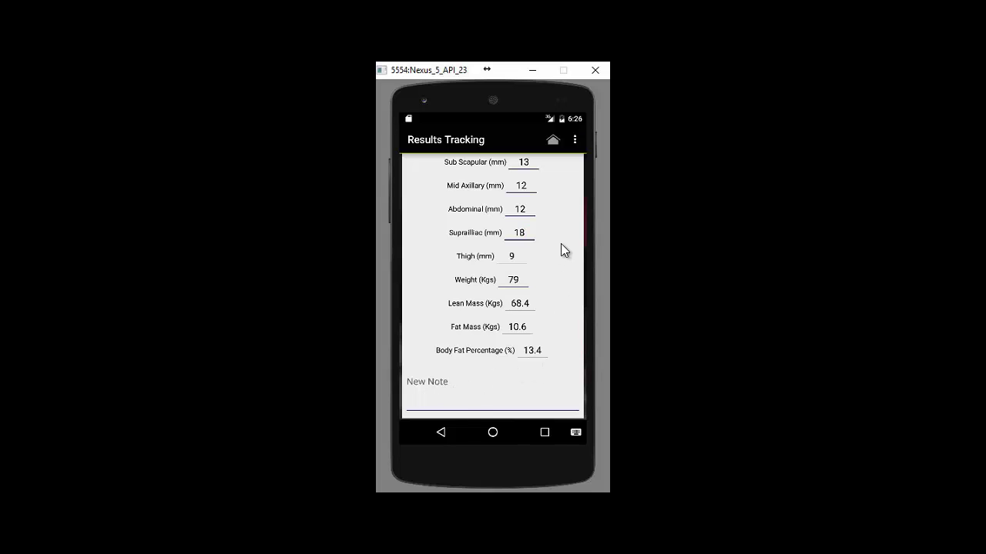
scroll(562, 304, "up", 2)
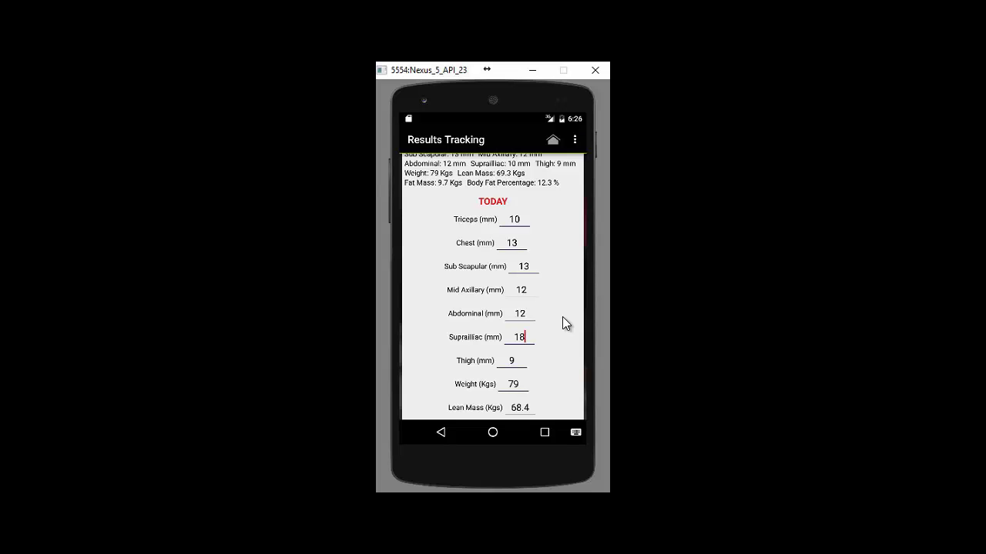
scroll(562, 303, "up", 3)
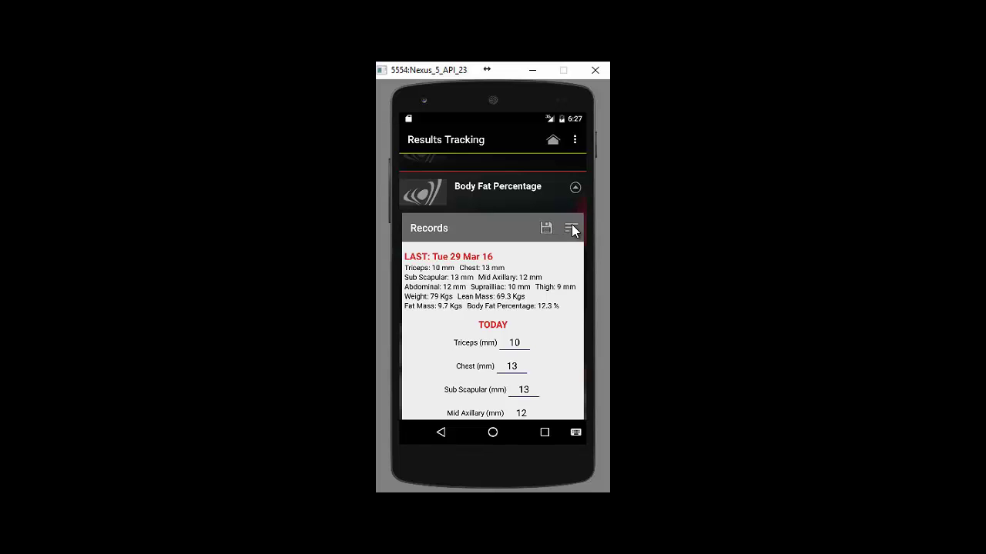
View the Body Fat Percentage history as chart, notes and dated records, and return to Results Tracking
left_click(571, 230)
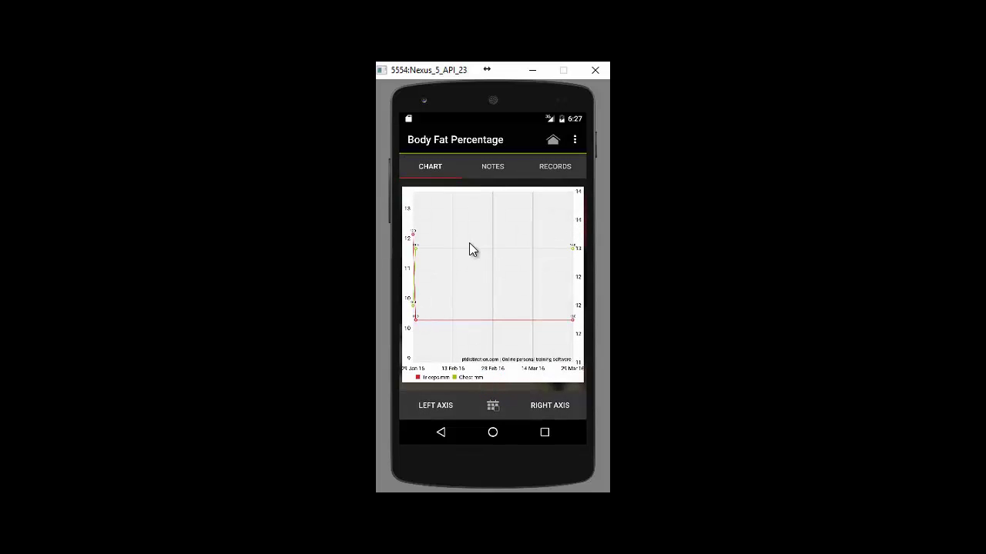
left_click(494, 167)
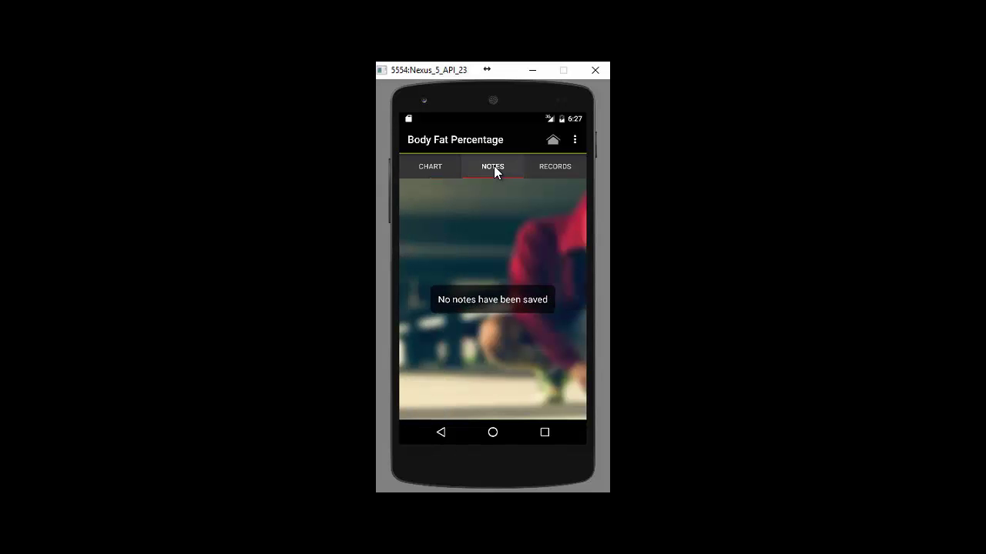
left_click(548, 167)
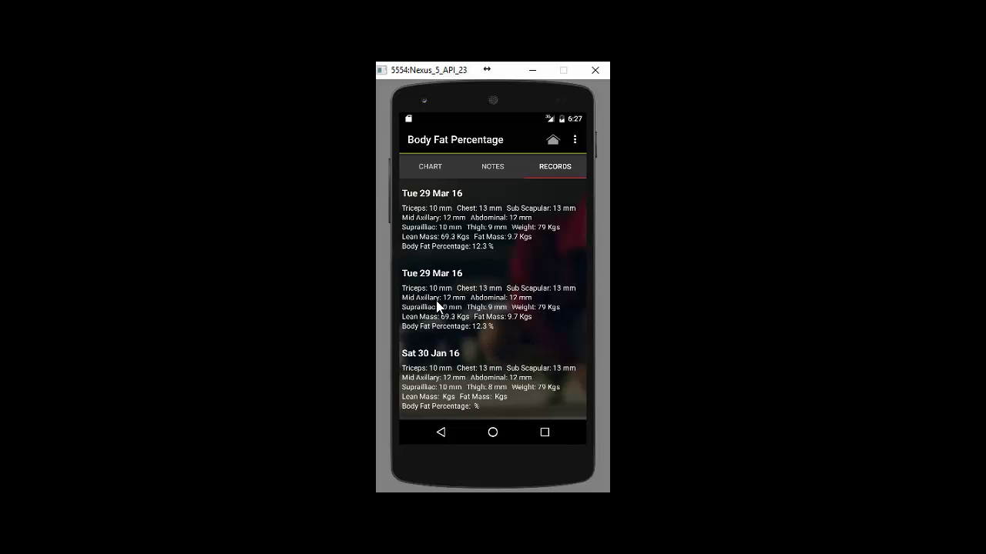
scroll(516, 281, "down", 2)
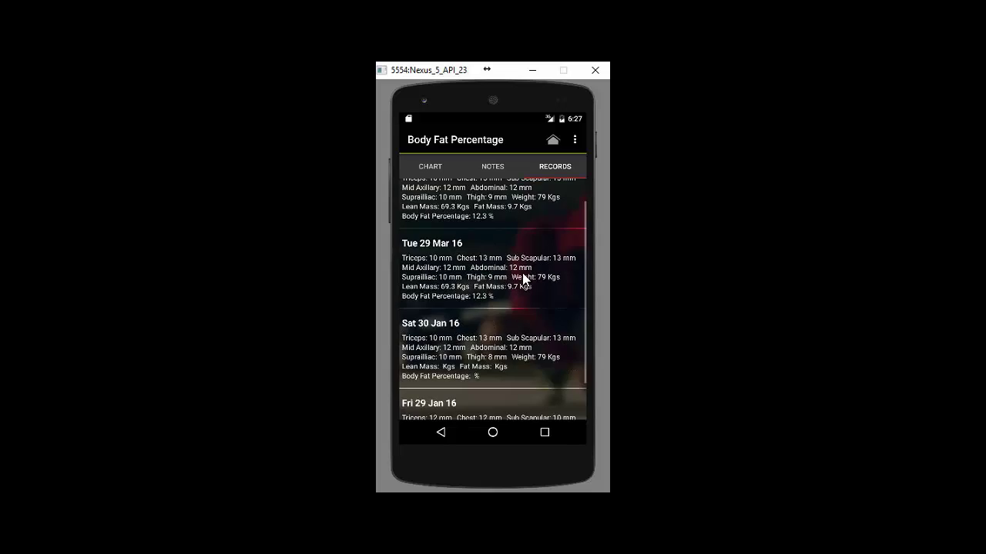
left_click(441, 434)
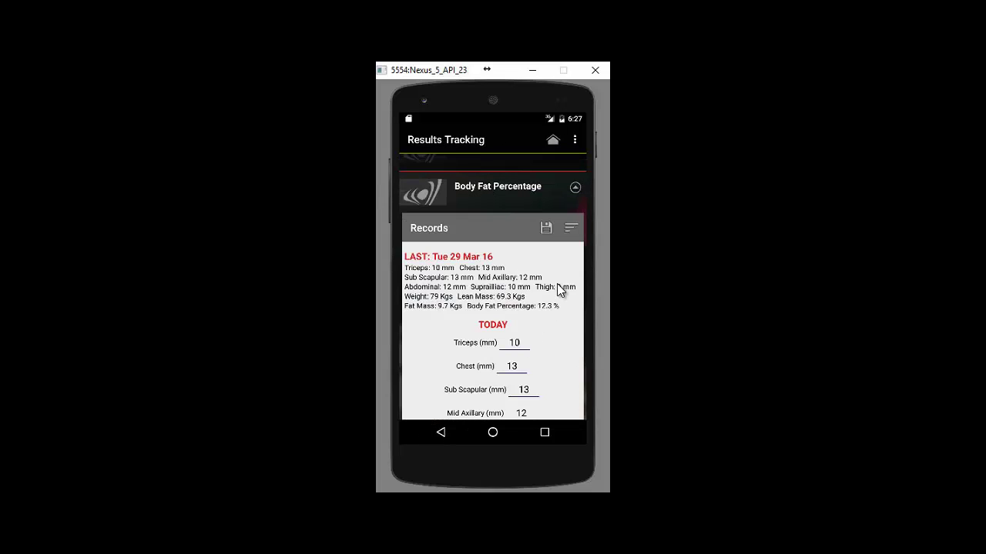
Collapse the Body Fat Percentage entry and return to the client's home screen to view the client list and dismiss it
left_click(573, 188)
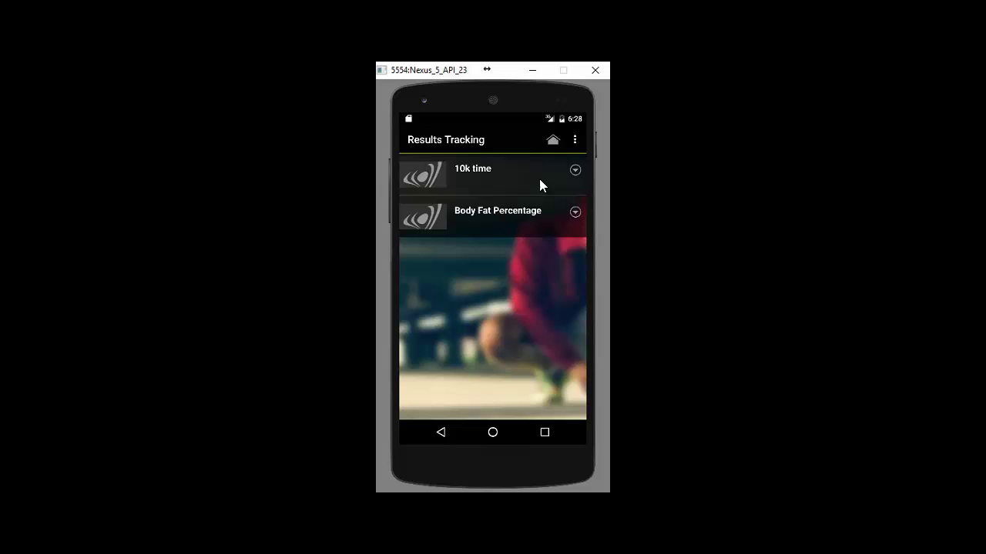
left_click(554, 140)
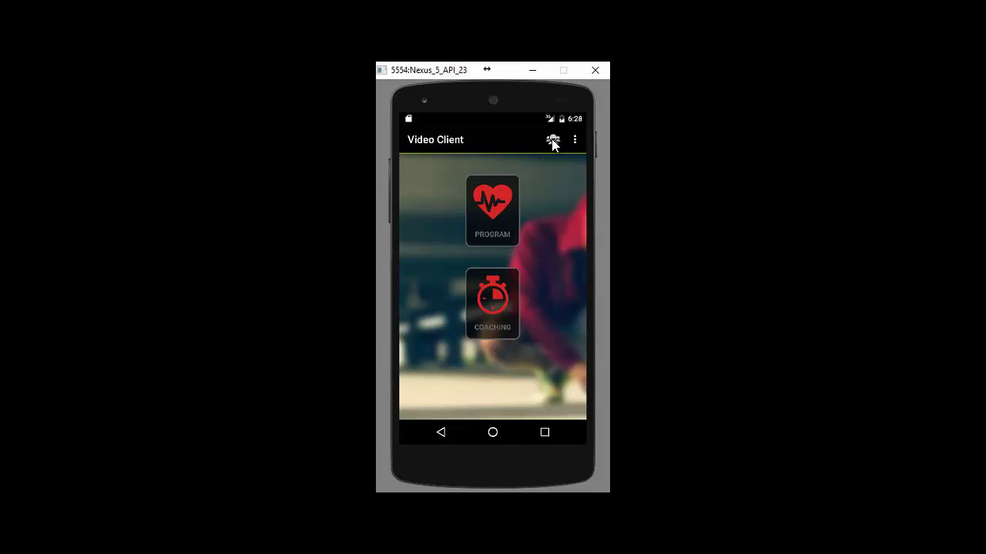
left_click(554, 141)
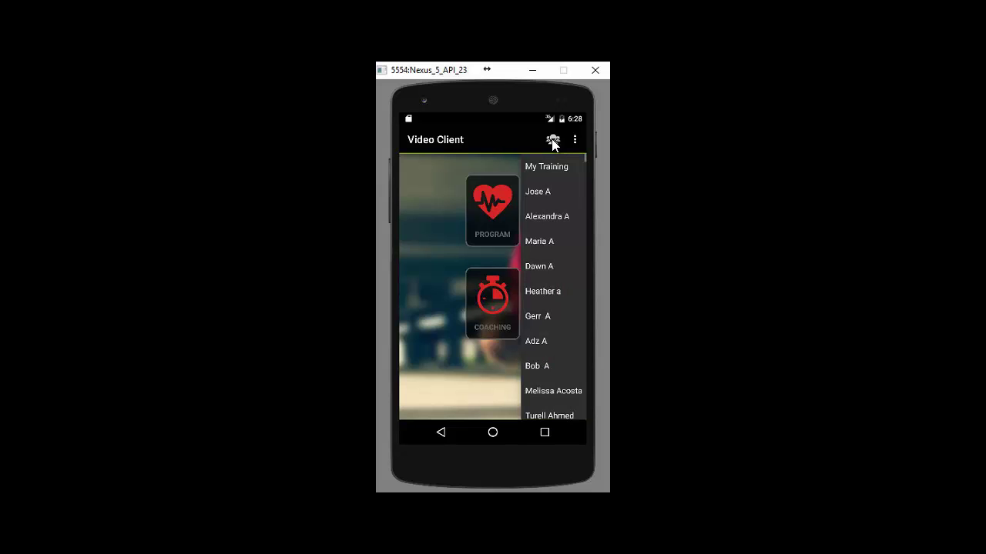
left_click(447, 192)
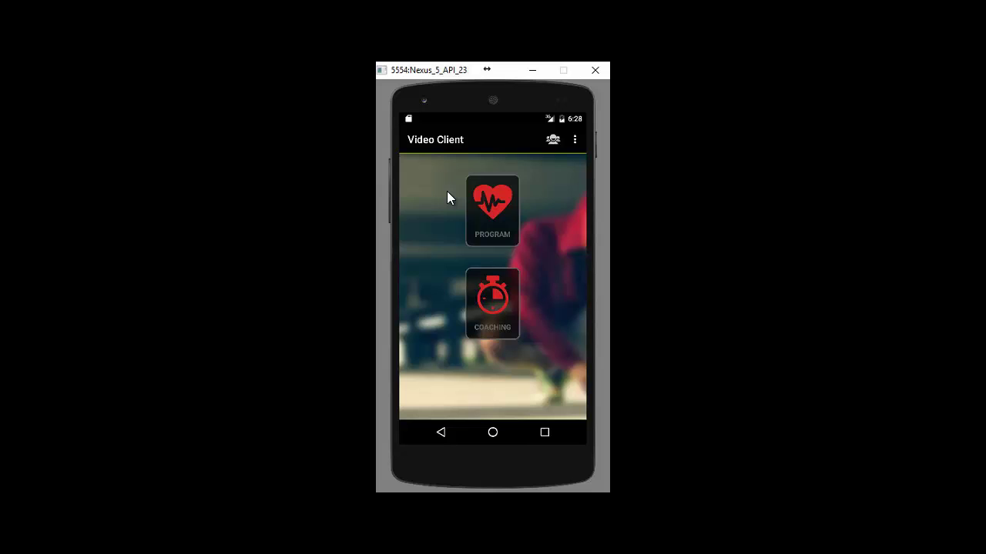